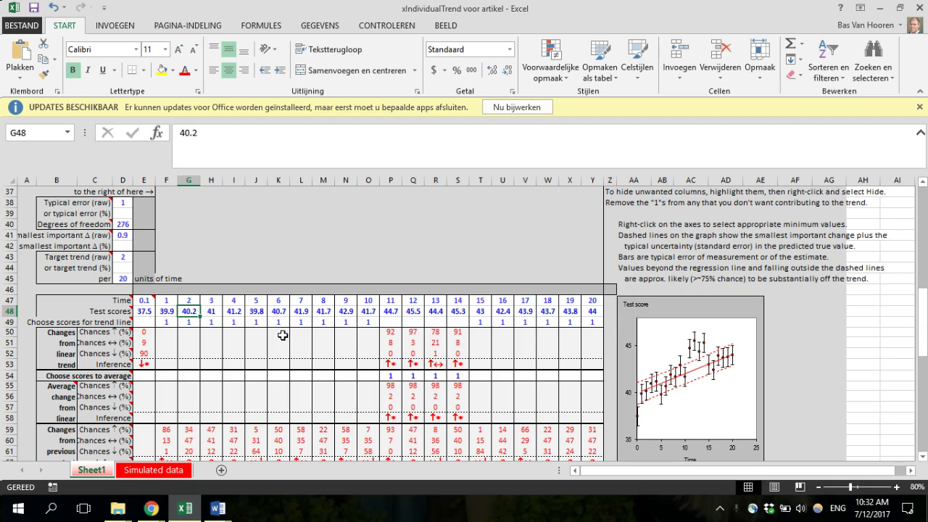
Examine which test scores are marked for the trend line in row 49, including the blanks at times 0.1 and 11–14.
{"action": "scroll", "coordinate": [282, 335], "scroll_direction": "down", "scroll_amount": 2}
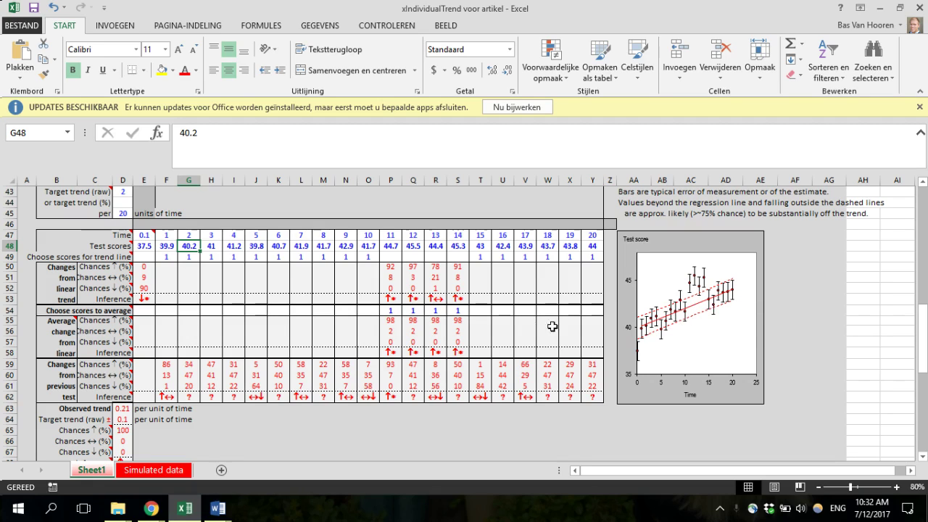
{"action": "left_click", "coordinate": [17, 256]}
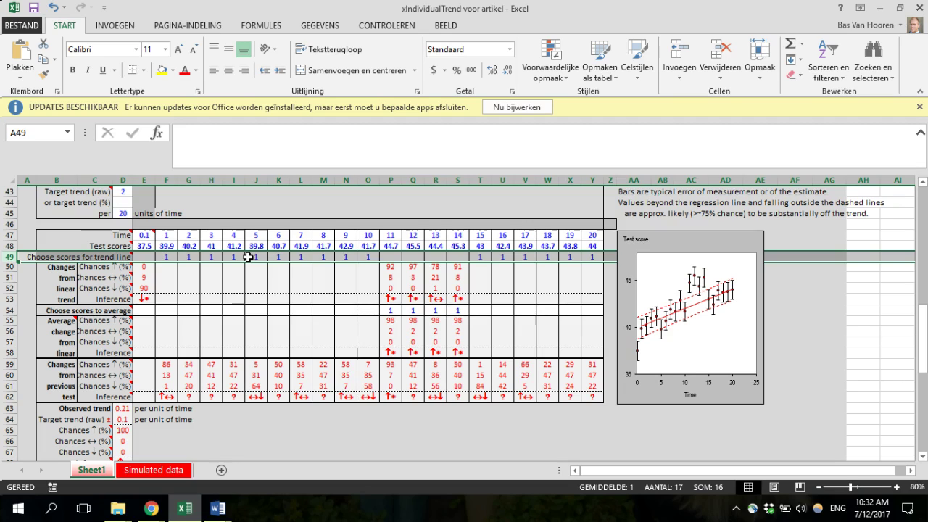
{"action": "left_click", "coordinate": [187, 257]}
{"action": "left_click", "coordinate": [211, 257]}
{"action": "left_click", "coordinate": [234, 256]}
{"action": "left_click", "coordinate": [256, 257]}
{"action": "left_click", "coordinate": [278, 257]}
{"action": "left_click", "coordinate": [296, 257]}
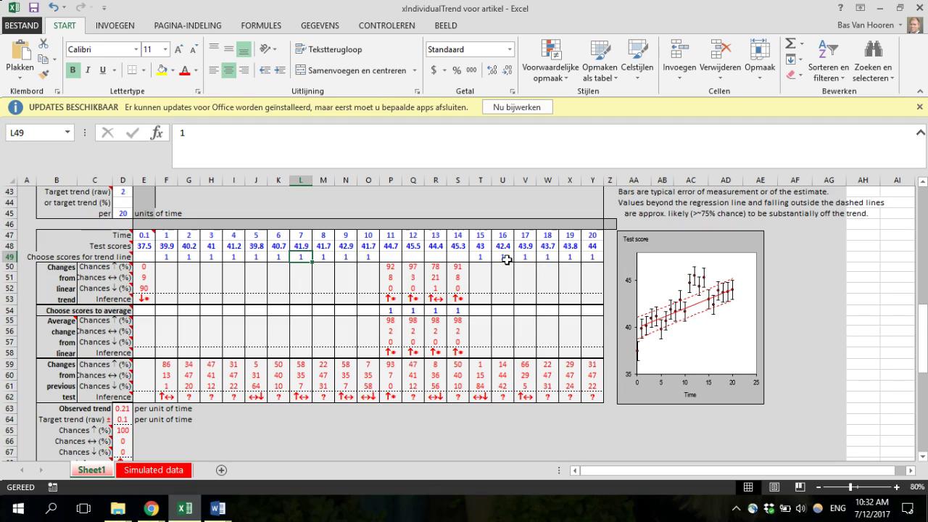
{"action": "left_click", "coordinate": [141, 258]}
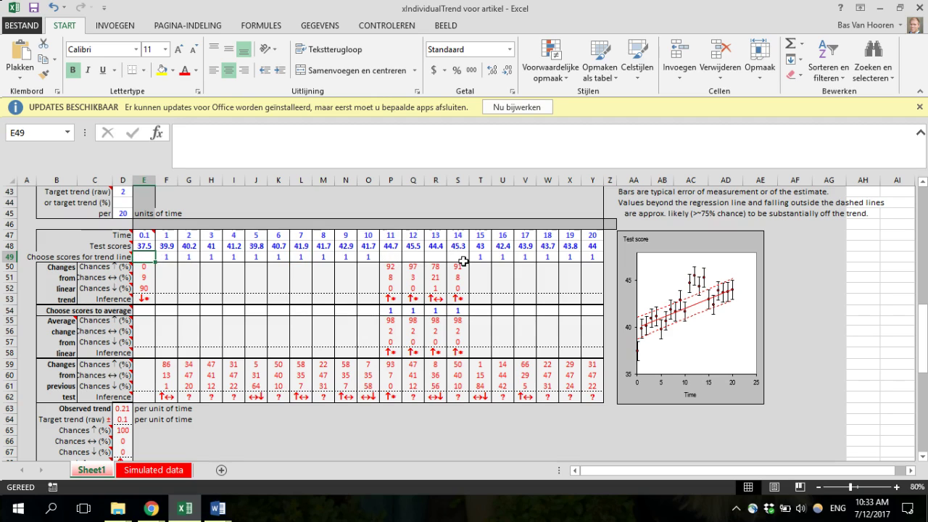
{"action": "left_click_drag", "start_coordinate": [458, 257], "coordinate": [392, 260]}
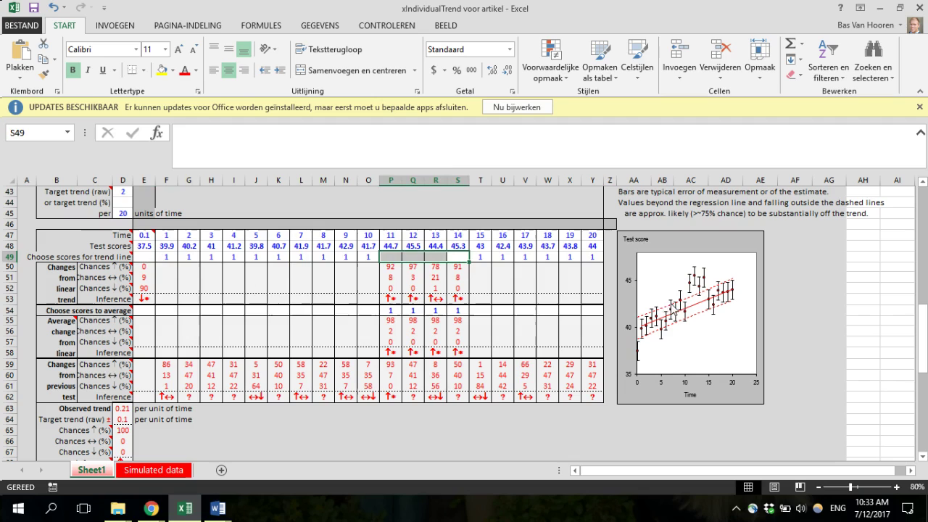
Include the test scores at times 11 to 14 in the trend line by entering 1 in P49:S49.
{"action": "left_click", "coordinate": [392, 257]}
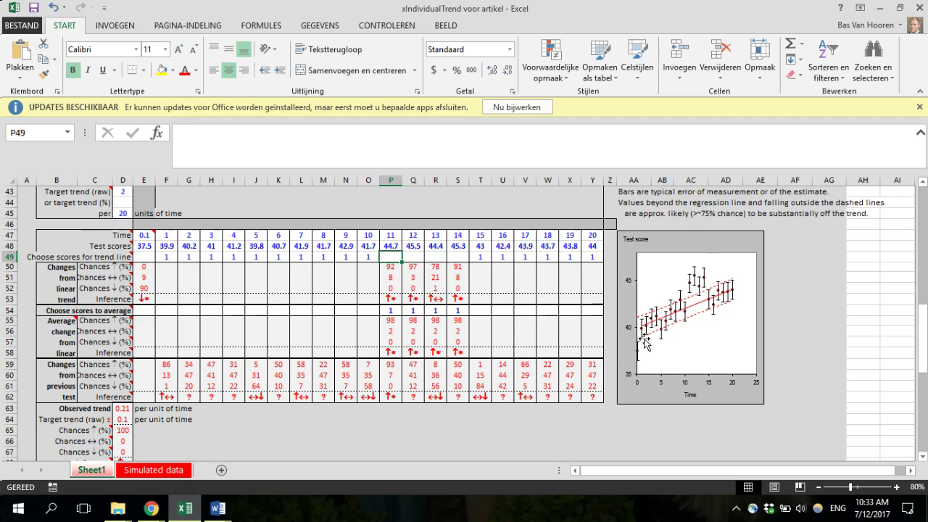
{"action": "mouse_move", "coordinate": [691, 289]}
{"action": "type", "text": "1"}
{"action": "key", "text": "Tab"}
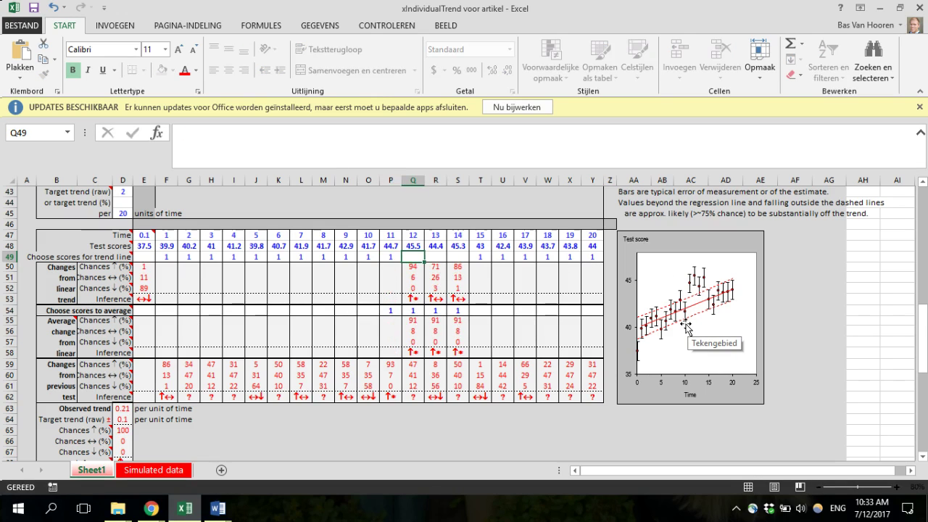
{"action": "type", "text": "1"}
{"action": "key", "text": "Tab"}
{"action": "type", "text": "1"}
{"action": "key", "text": "ctrl+Return"}
{"action": "key", "text": "Tab"}
{"action": "type", "text": "1"}
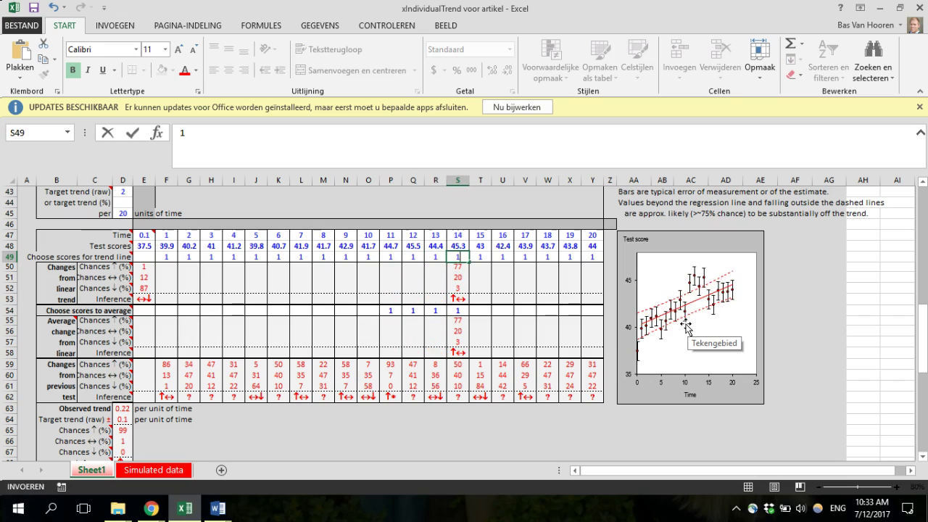
{"action": "key", "text": "Tab"}
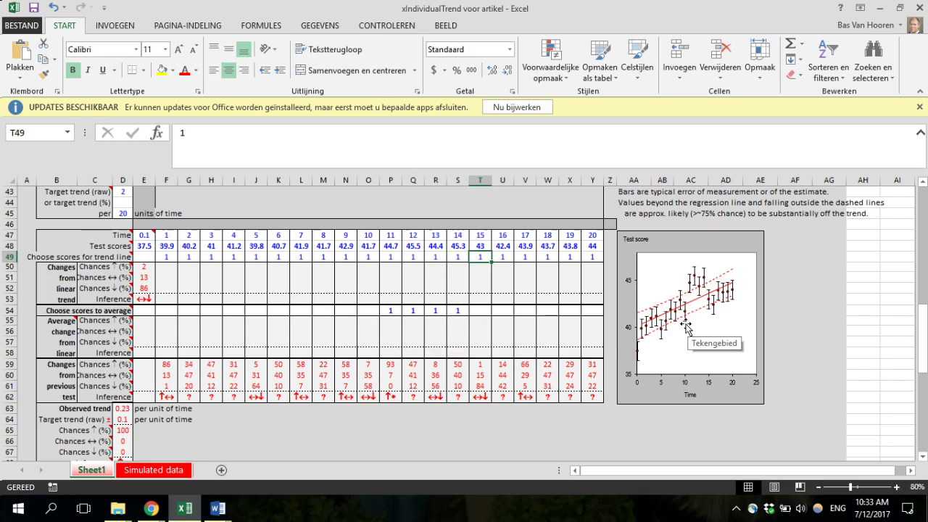
Exclude the scores at times 14 back to 11 from the trend line by clearing S49 through P49.
{"action": "key", "text": "Left"}
{"action": "key", "text": "Delete"}
{"action": "key", "text": "Left"}
{"action": "key", "text": "Delete"}
{"action": "key", "text": "Left"}
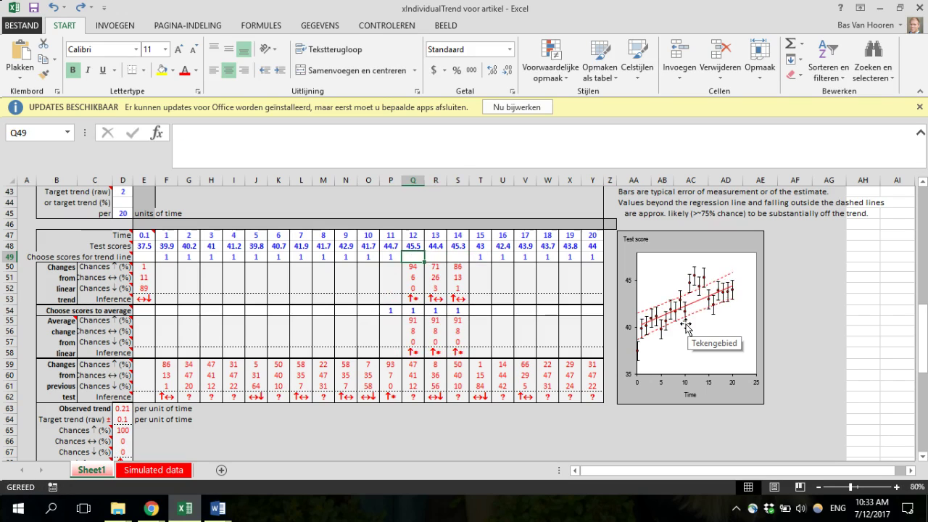
{"action": "key", "text": "Delete"}
{"action": "key", "text": "Left"}
{"action": "key", "text": "Delete"}
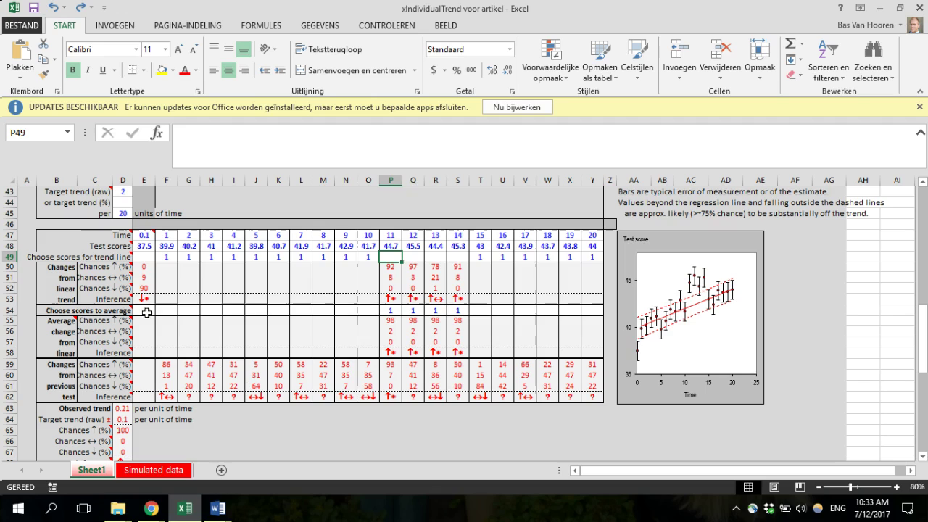
Examine the changes from linear trend in rows 50–53, especially at time 11, along with the likelihood thresholds in D32:D33 and the graph.
{"action": "left_click_drag", "start_coordinate": [64, 266], "coordinate": [590, 305]}
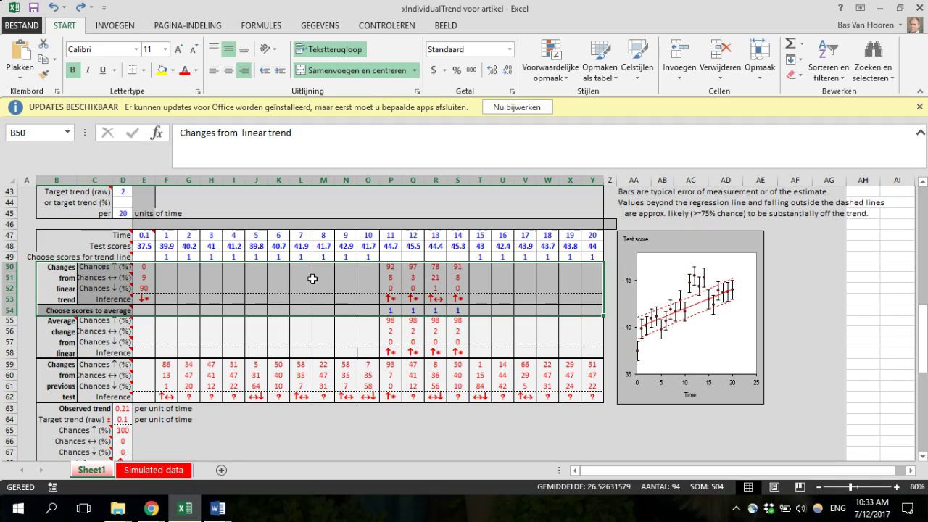
{"action": "left_click", "coordinate": [412, 247]}
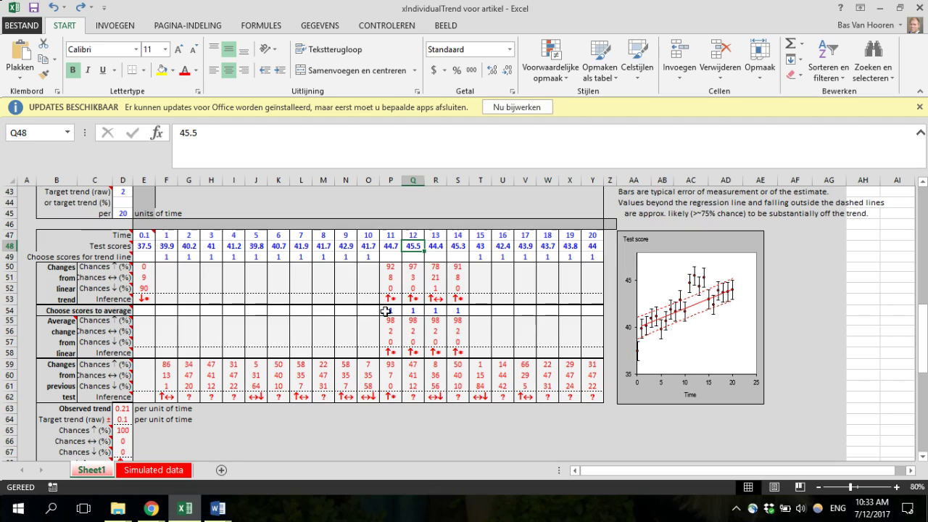
{"action": "left_click", "coordinate": [387, 268]}
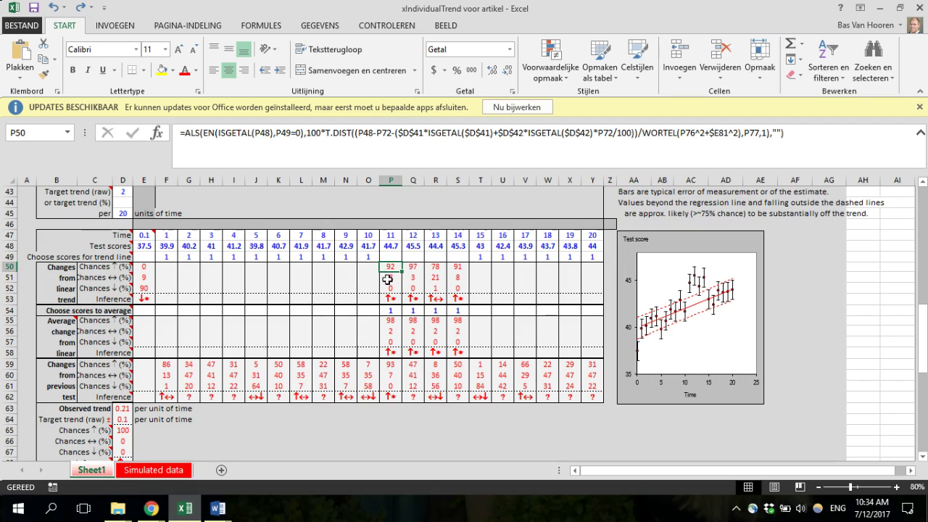
{"action": "left_click", "coordinate": [396, 280]}
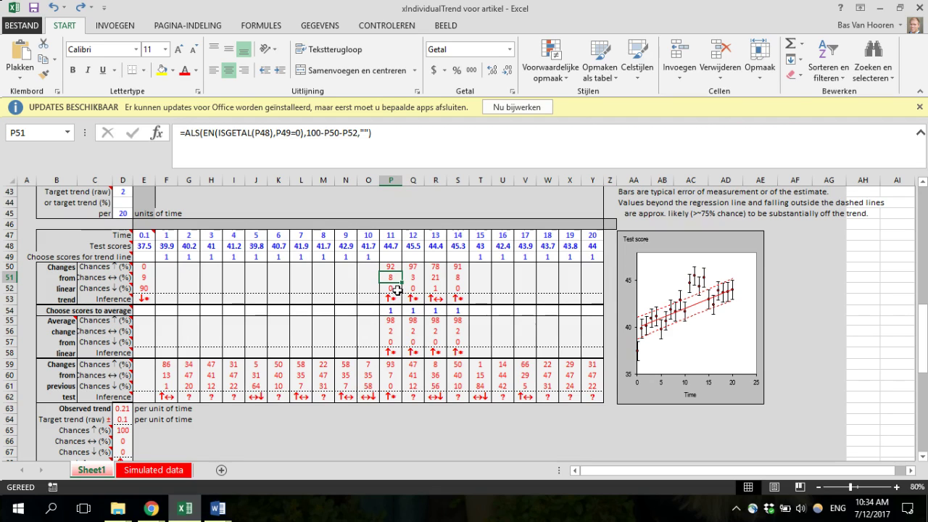
{"action": "left_click", "coordinate": [395, 288]}
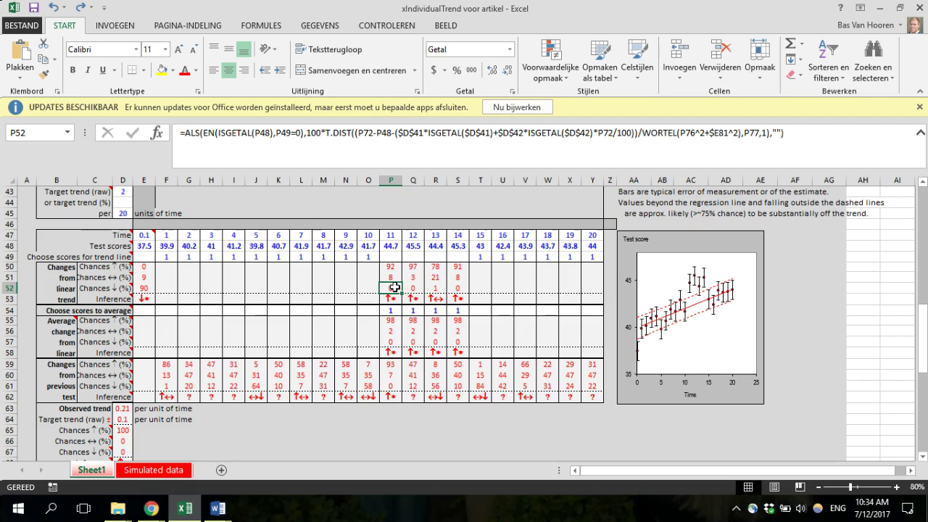
{"action": "left_click", "coordinate": [395, 298]}
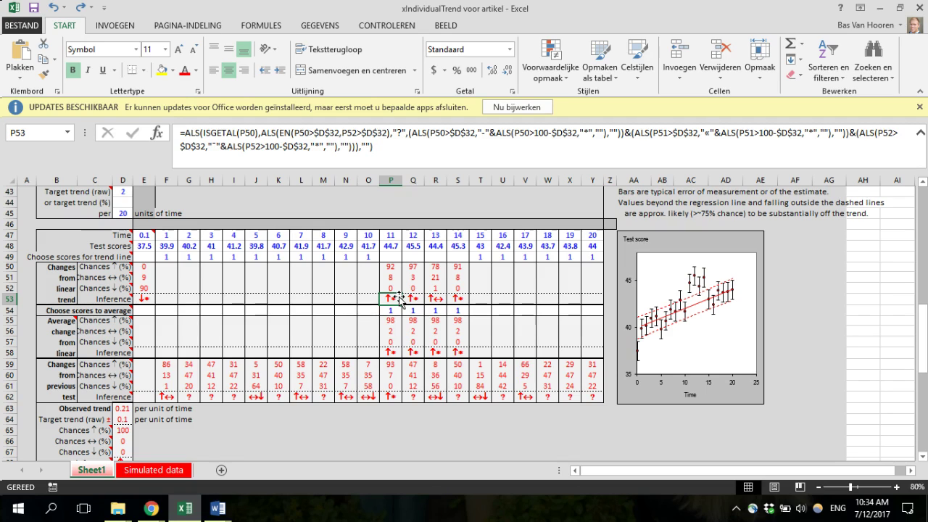
{"action": "scroll", "coordinate": [298, 293], "scroll_direction": "up", "scroll_amount": 6}
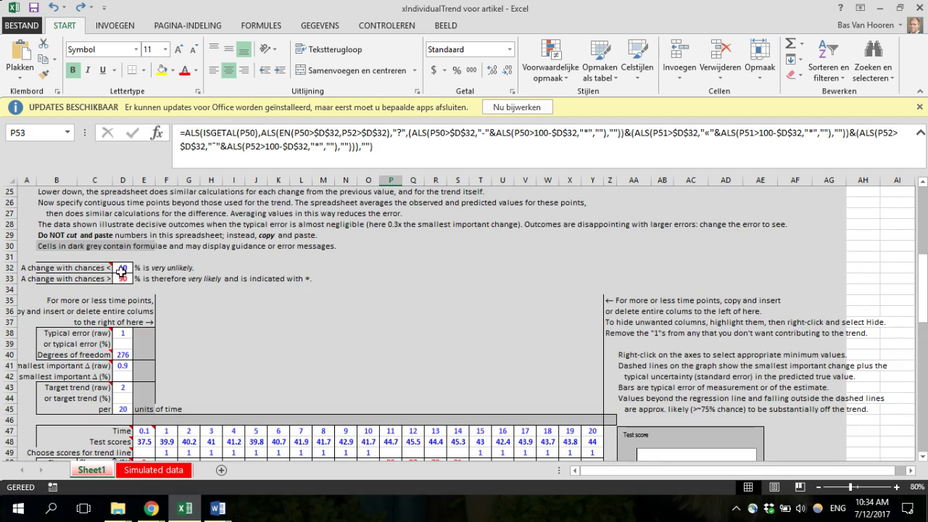
{"action": "scroll", "coordinate": [374, 330], "scroll_direction": "down", "scroll_amount": 5}
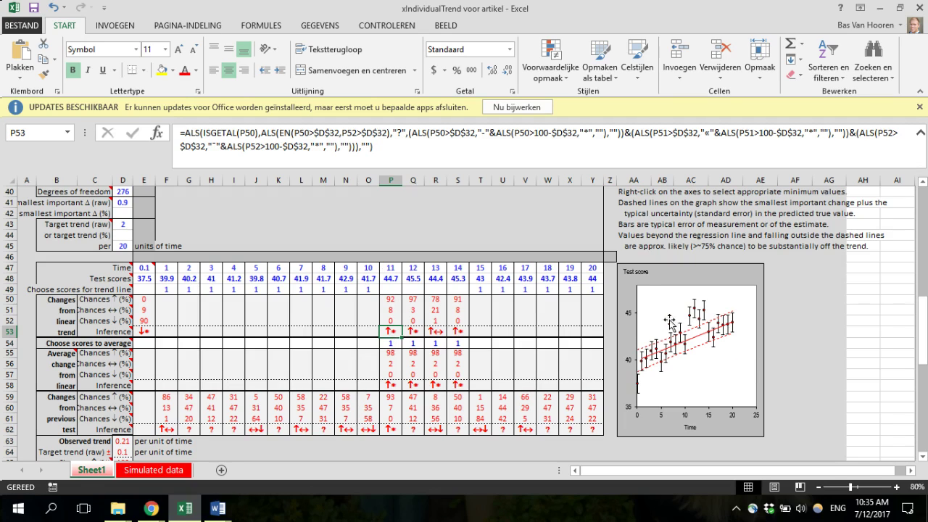
{"action": "mouse_move", "coordinate": [690, 323]}
{"action": "left_click_drag", "start_coordinate": [101, 300], "coordinate": [601, 335]}
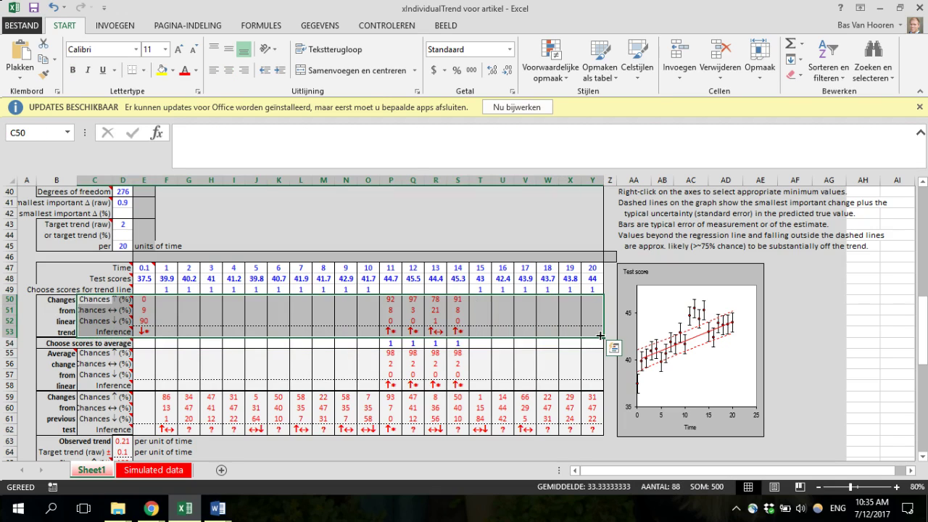
Examine the scores chosen for averaging at times 11–14 and their average change from the linear trend in rows 54–58.
{"action": "left_click", "coordinate": [57, 367]}
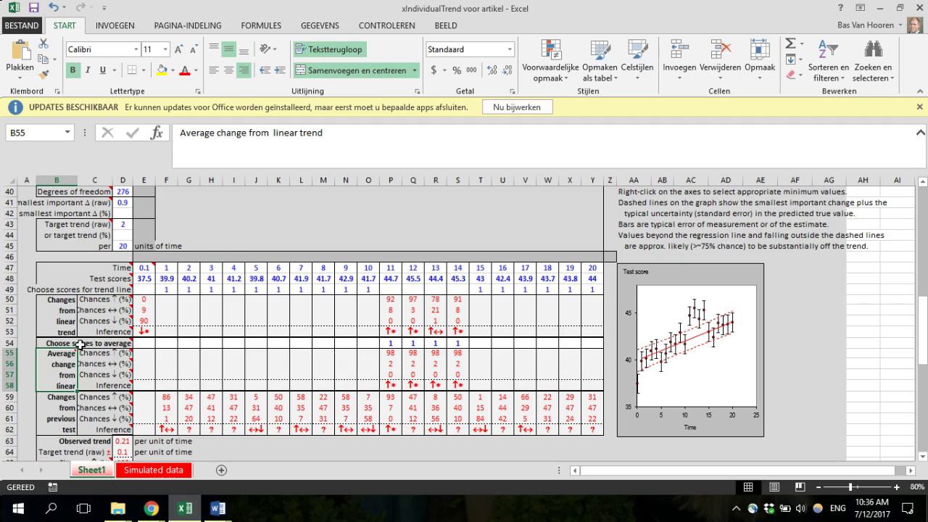
{"action": "left_click", "coordinate": [11, 343]}
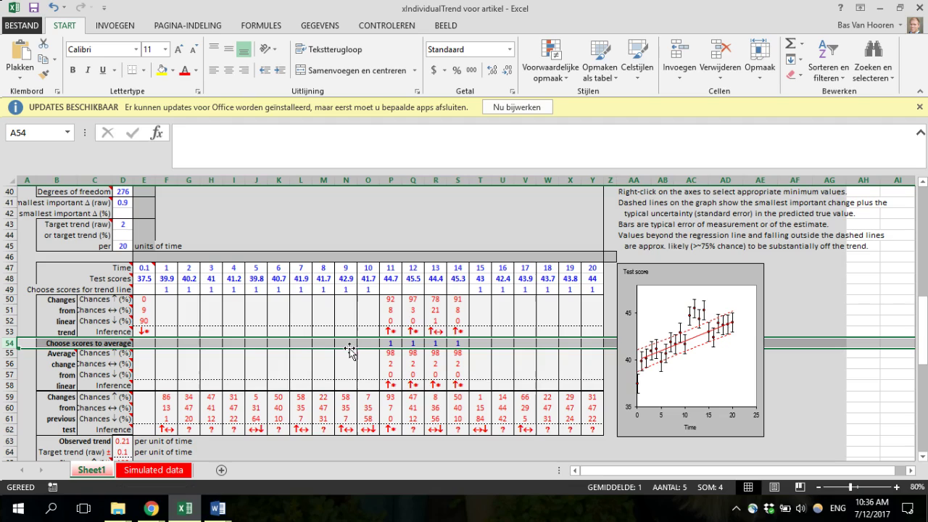
{"action": "left_click", "coordinate": [372, 344]}
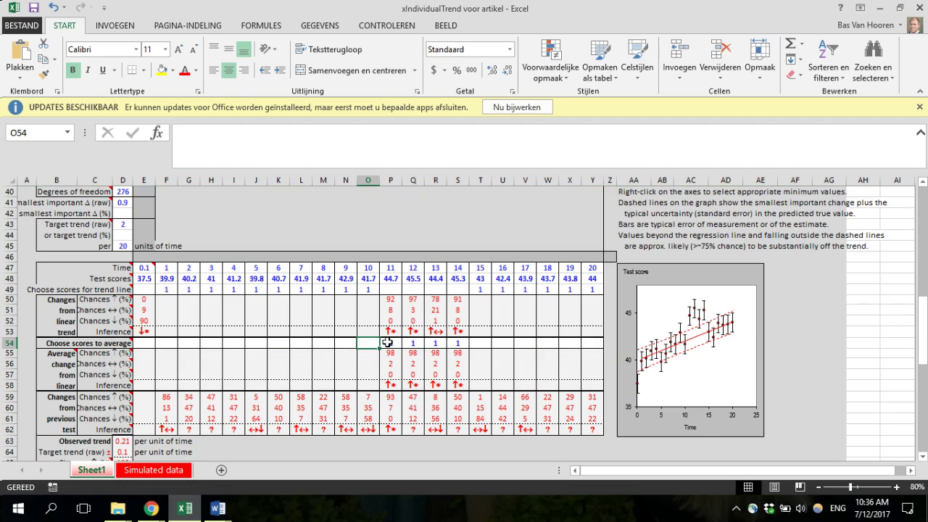
{"action": "left_click_drag", "start_coordinate": [385, 344], "coordinate": [458, 343]}
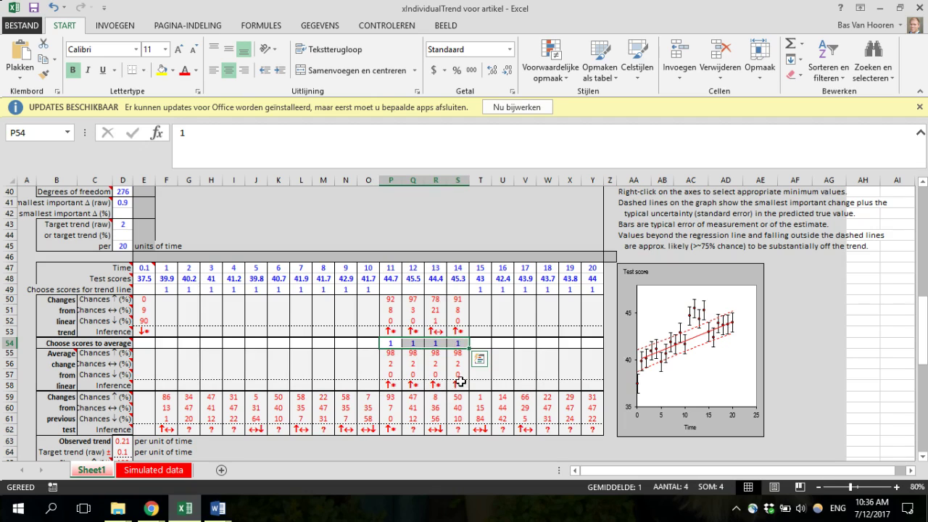
{"action": "mouse_move", "coordinate": [389, 354]}
{"action": "left_mouse_down"}
{"action": "mouse_move", "coordinate": [457, 355]}
{"action": "mouse_move", "coordinate": [457, 375]}
{"action": "mouse_move", "coordinate": [414, 382]}
{"action": "mouse_move", "coordinate": [388, 355]}
{"action": "mouse_move", "coordinate": [382, 364]}
{"action": "left_mouse_up"}
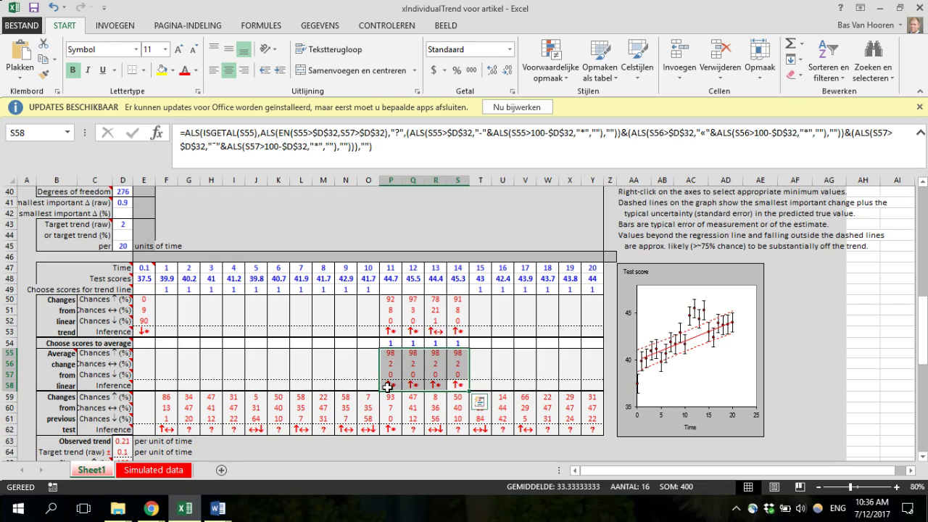
{"action": "left_click", "coordinate": [385, 355]}
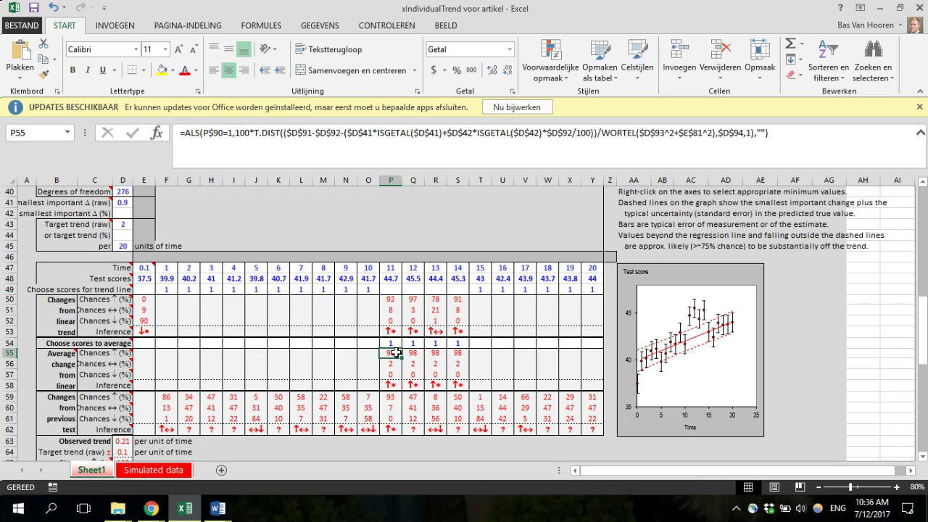
{"action": "left_click_drag", "start_coordinate": [388, 362], "coordinate": [454, 363]}
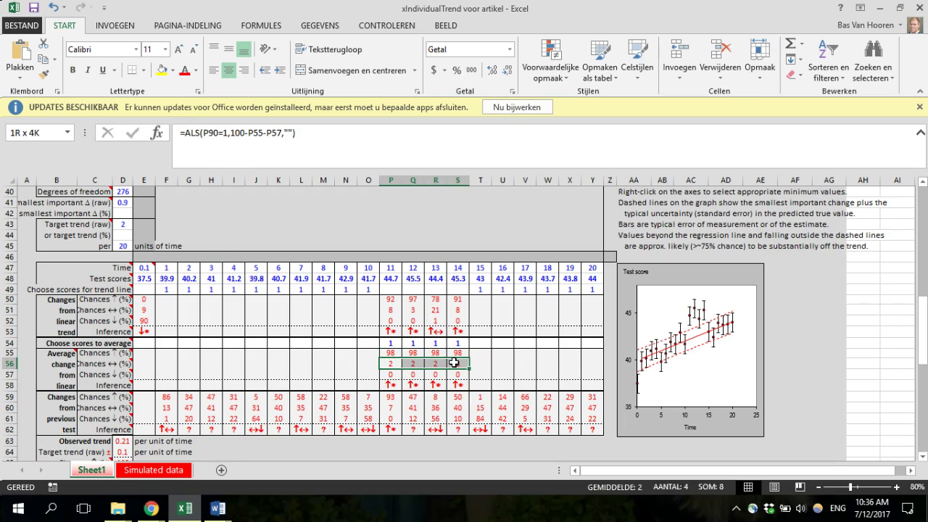
{"action": "left_click_drag", "start_coordinate": [387, 375], "coordinate": [456, 375]}
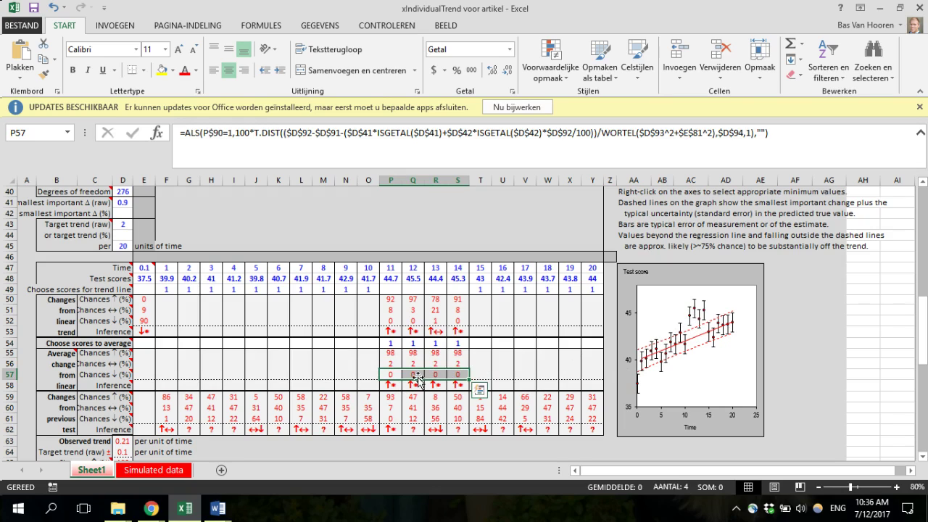
{"action": "left_click_drag", "start_coordinate": [392, 386], "coordinate": [457, 385]}
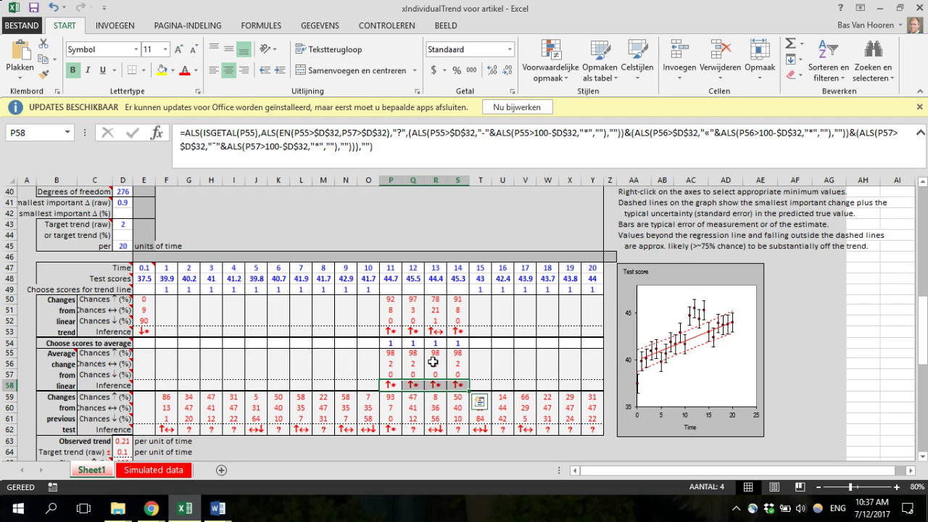
Examine the changes from the previous test in rows 59–62, going through the three chances and the inference at time 1 in F59:F62.
{"action": "scroll", "coordinate": [166, 363], "scroll_direction": "down", "scroll_amount": 1}
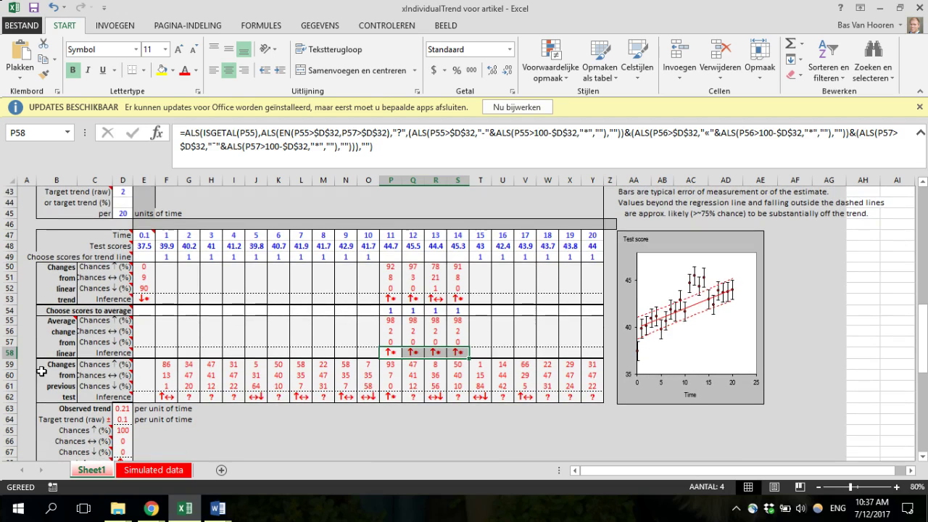
{"action": "left_click", "coordinate": [49, 367]}
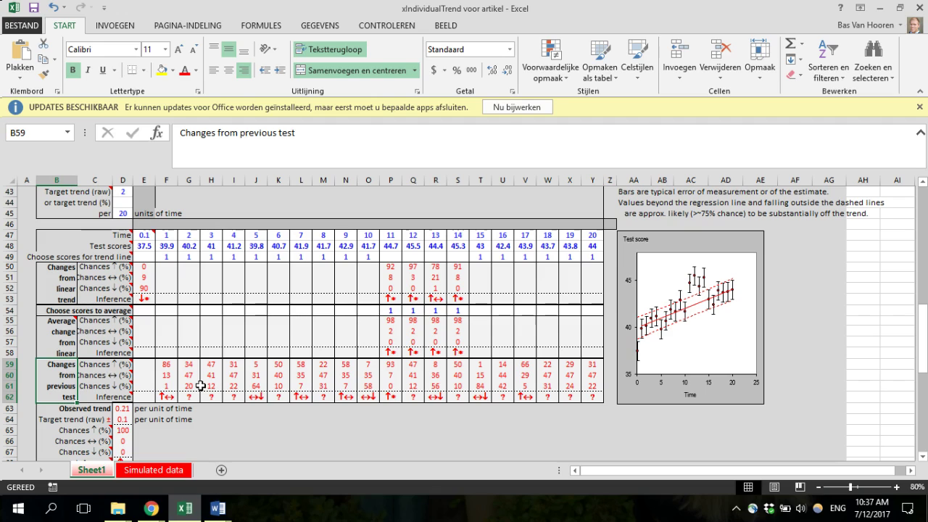
{"action": "left_click_drag", "start_coordinate": [122, 365], "coordinate": [585, 397]}
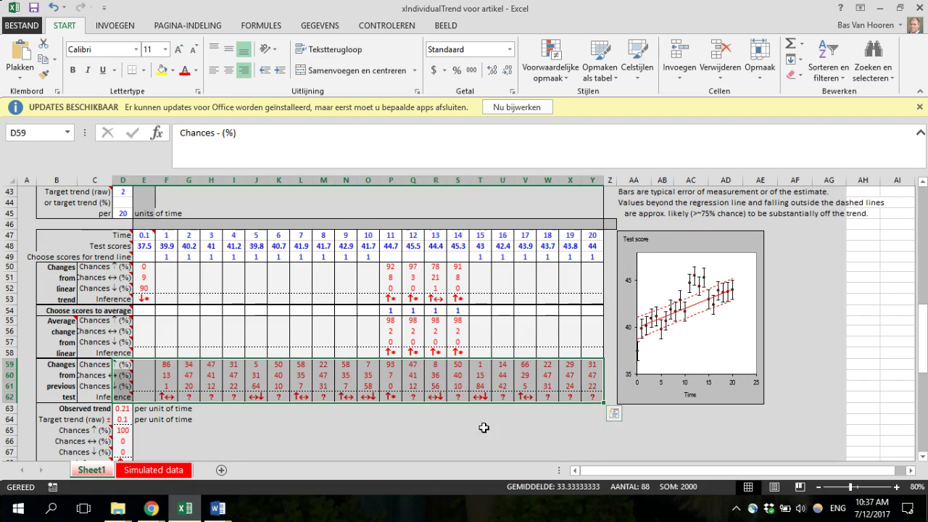
{"action": "left_click", "coordinate": [346, 430]}
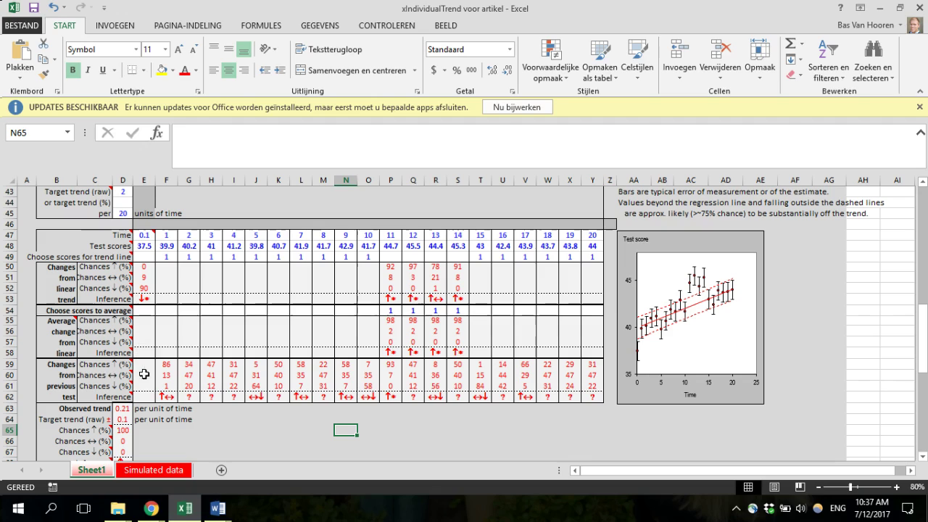
{"action": "left_click", "coordinate": [161, 365]}
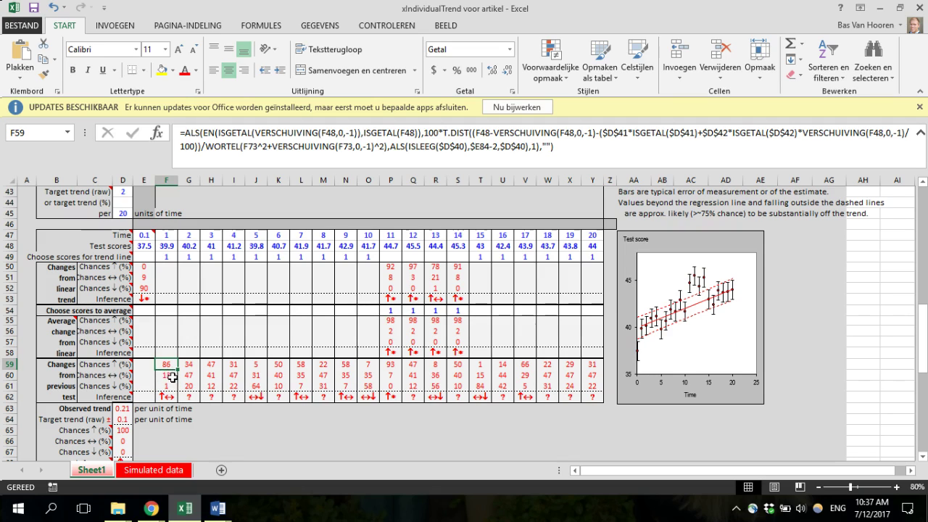
{"action": "left_click", "coordinate": [174, 376]}
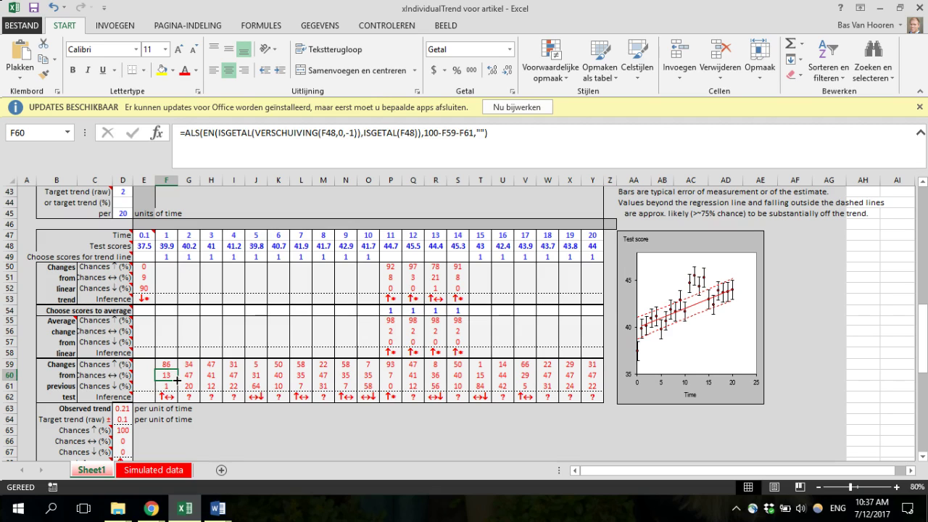
{"action": "left_click", "coordinate": [175, 390]}
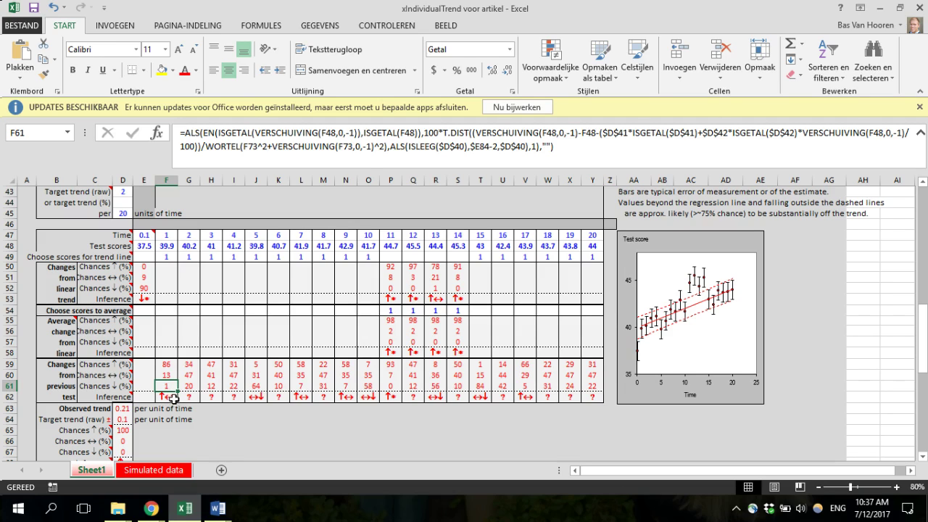
{"action": "left_click", "coordinate": [173, 398]}
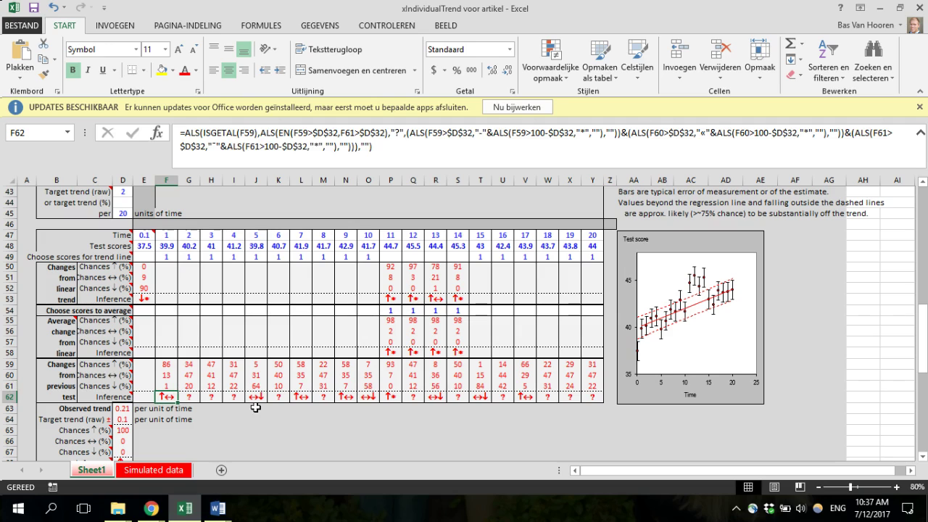
Examine the change from time 1 to time 2 by comparing test scores F48:G48 with the chances and inference in G59:G62.
{"action": "left_click", "coordinate": [187, 236]}
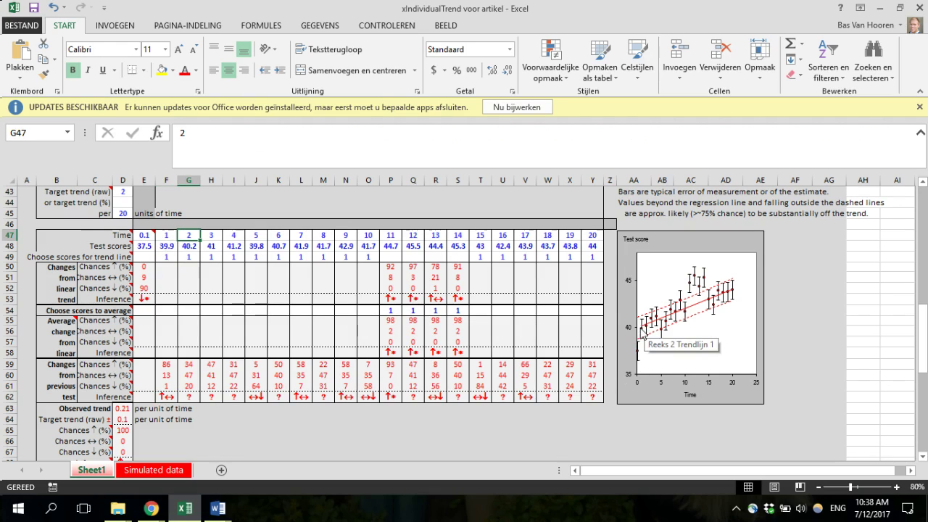
{"action": "left_click", "coordinate": [168, 246]}
{"action": "left_click", "coordinate": [180, 245]}
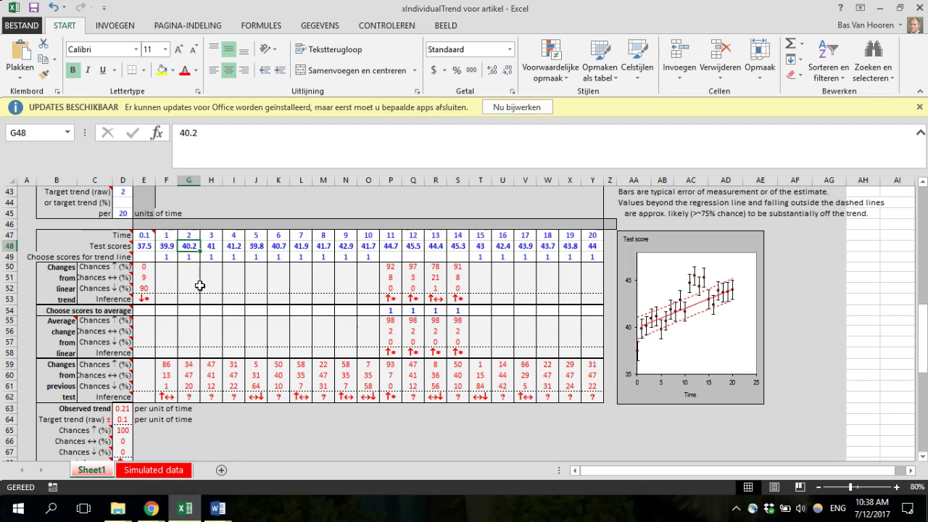
{"action": "left_click", "coordinate": [190, 364]}
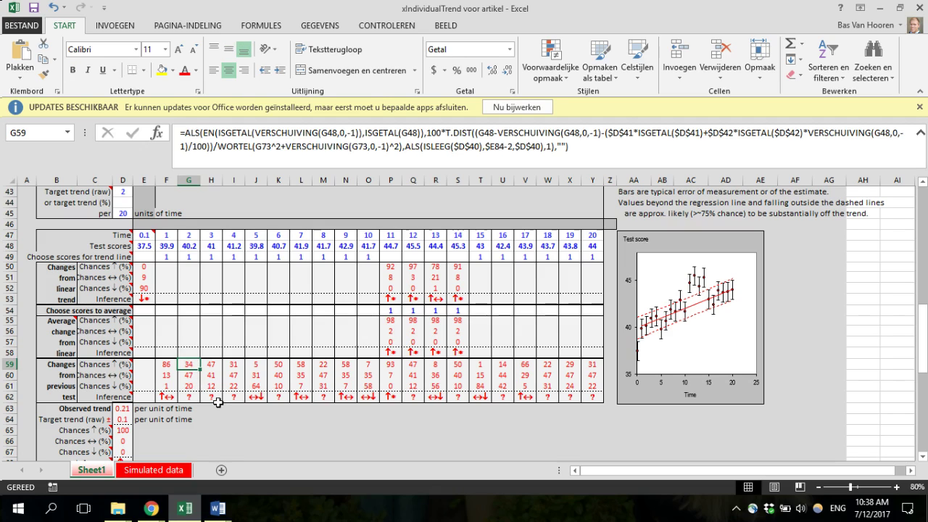
{"action": "key", "text": "Down"}
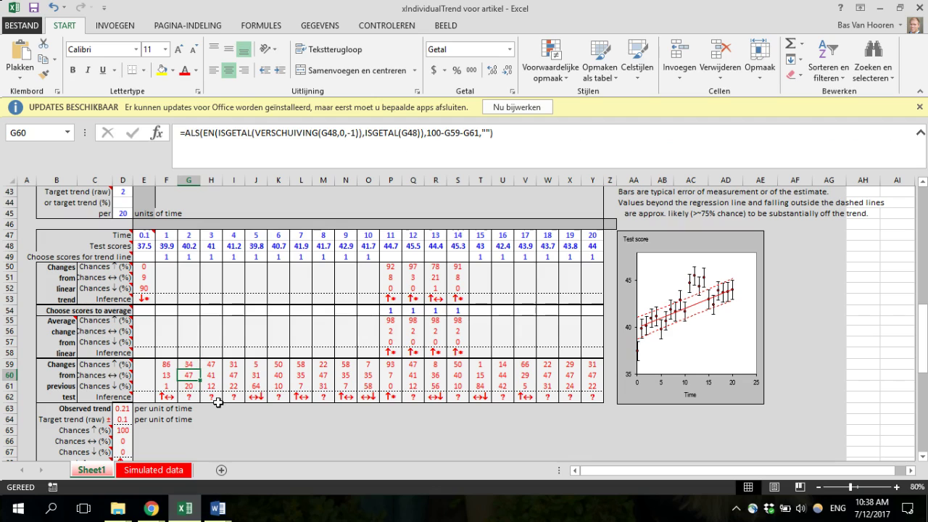
{"action": "key", "text": "Down"}
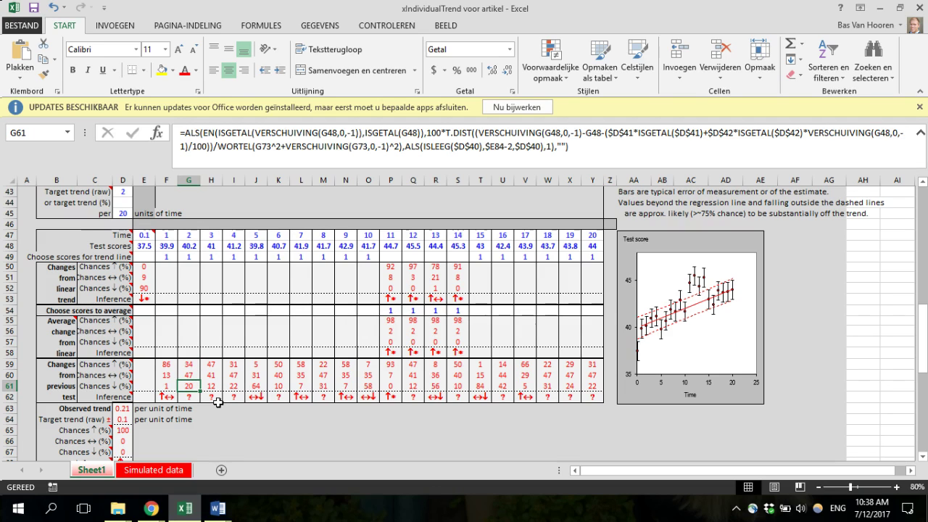
{"action": "key", "text": "Up"}
{"action": "key", "text": "Up"}
{"action": "key", "text": "Down"}
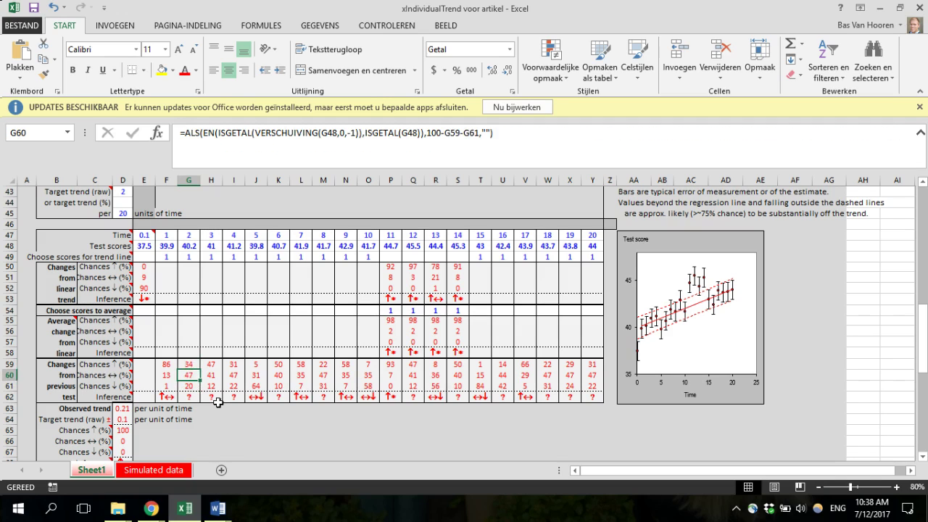
{"action": "key", "text": "Down"}
{"action": "key", "text": "Up"}
{"action": "key", "text": "Down"}
{"action": "key", "text": "Up"}
{"action": "key", "text": "Up"}
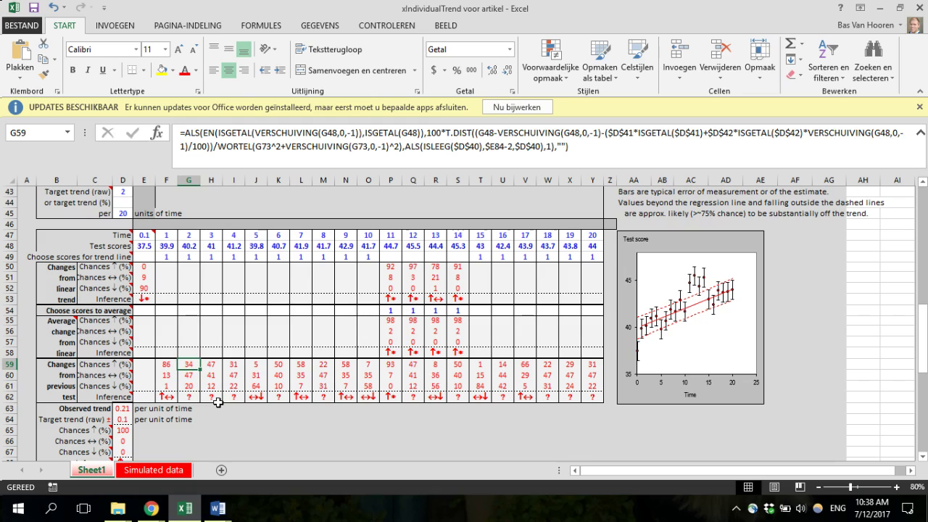
{"action": "key", "text": "Down"}
{"action": "key", "text": "Down"}
{"action": "key", "text": "Down"}
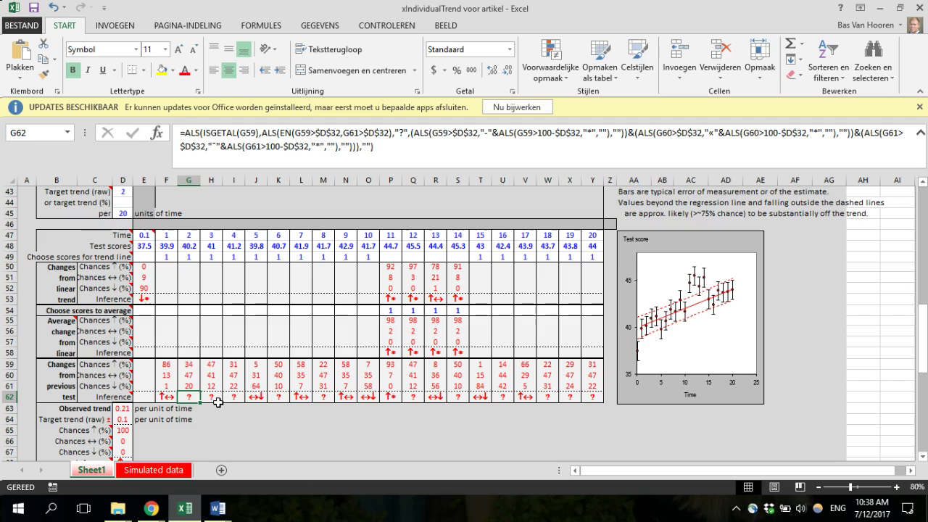
{"action": "left_click", "coordinate": [169, 247]}
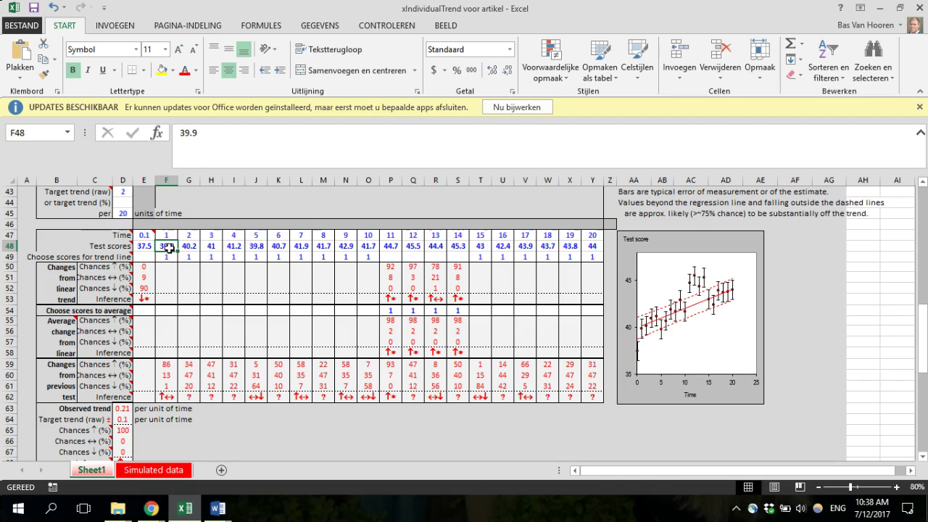
{"action": "left_click_drag", "start_coordinate": [169, 247], "coordinate": [190, 246]}
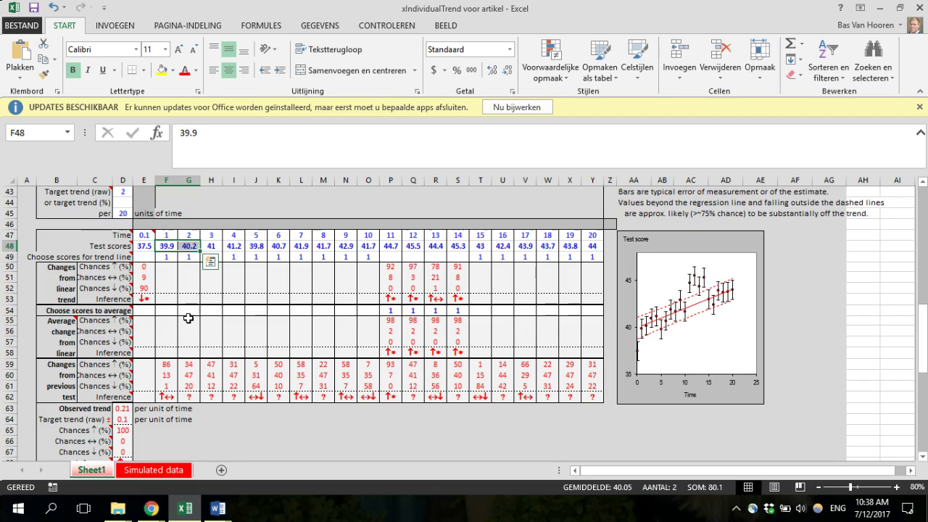
{"action": "scroll", "coordinate": [188, 319], "scroll_direction": "up", "scroll_amount": 1}
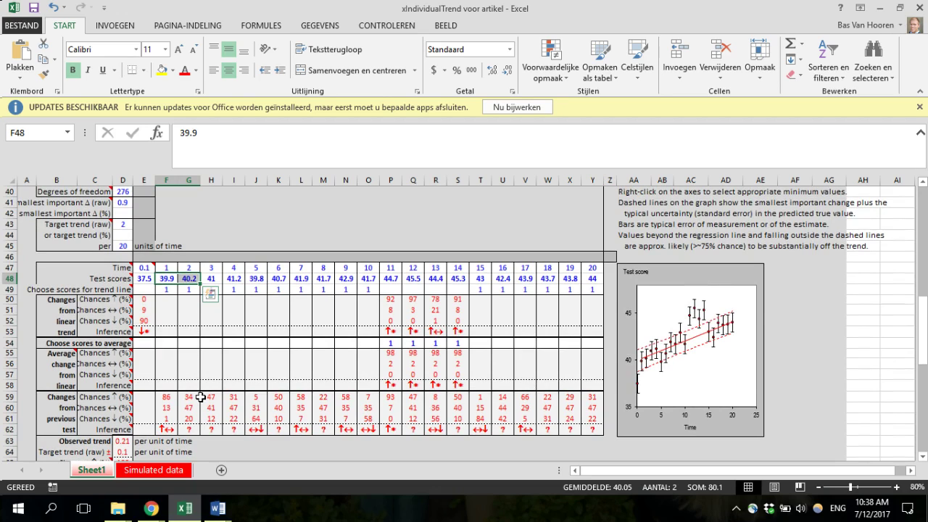
Compare the target trend settings in D43:D45 with the observed trend, its chances and its inference in D63:D68.
{"action": "scroll", "coordinate": [200, 397], "scroll_direction": "down", "scroll_amount": 1}
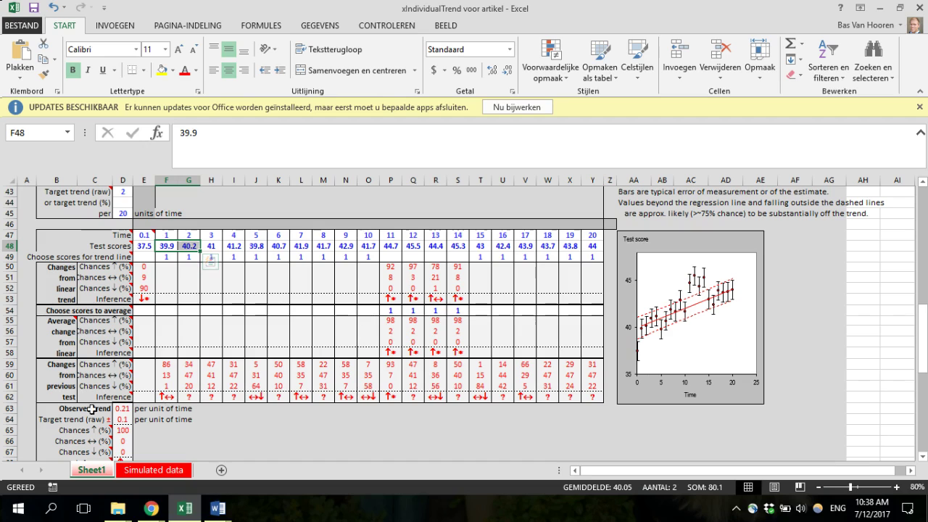
{"action": "scroll", "coordinate": [89, 406], "scroll_direction": "down", "scroll_amount": 1}
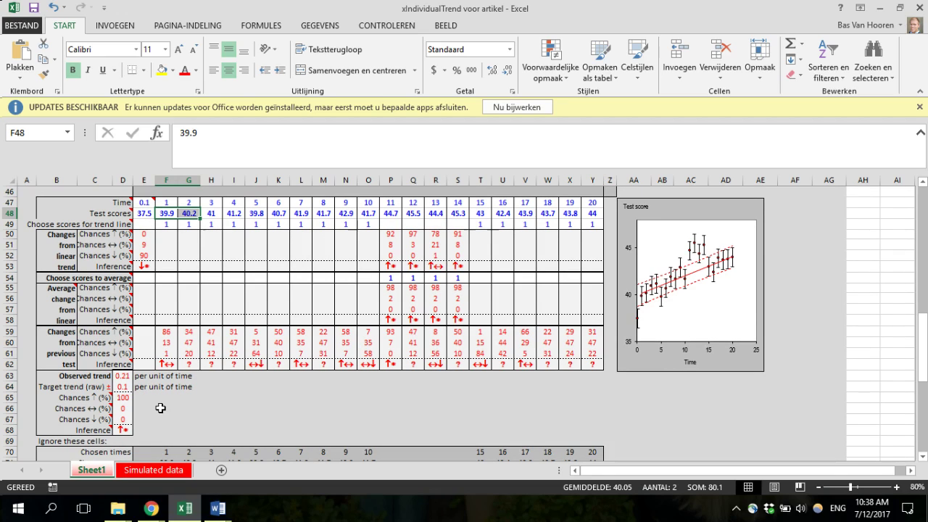
{"action": "scroll", "coordinate": [161, 408], "scroll_direction": "up", "scroll_amount": 2}
{"action": "left_click_drag", "start_coordinate": [122, 225], "coordinate": [122, 247]}
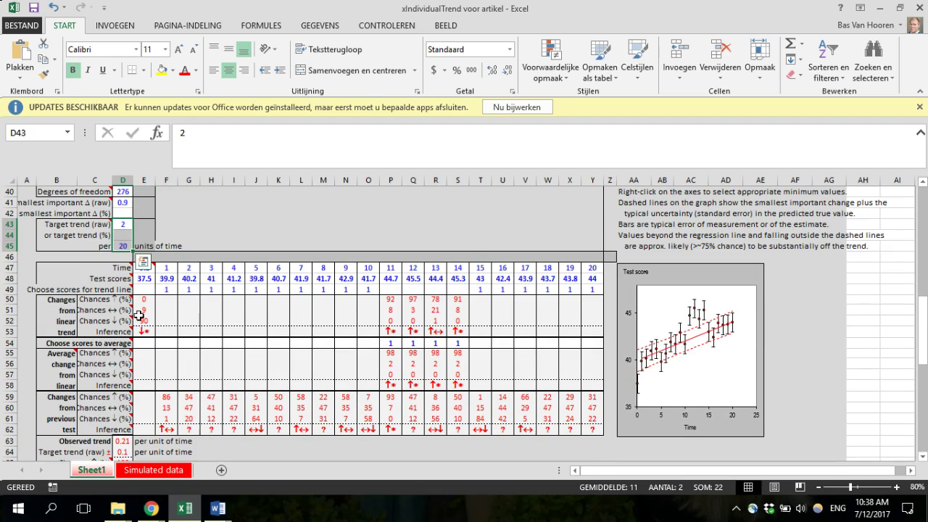
{"action": "scroll", "coordinate": [138, 315], "scroll_direction": "down", "scroll_amount": 2}
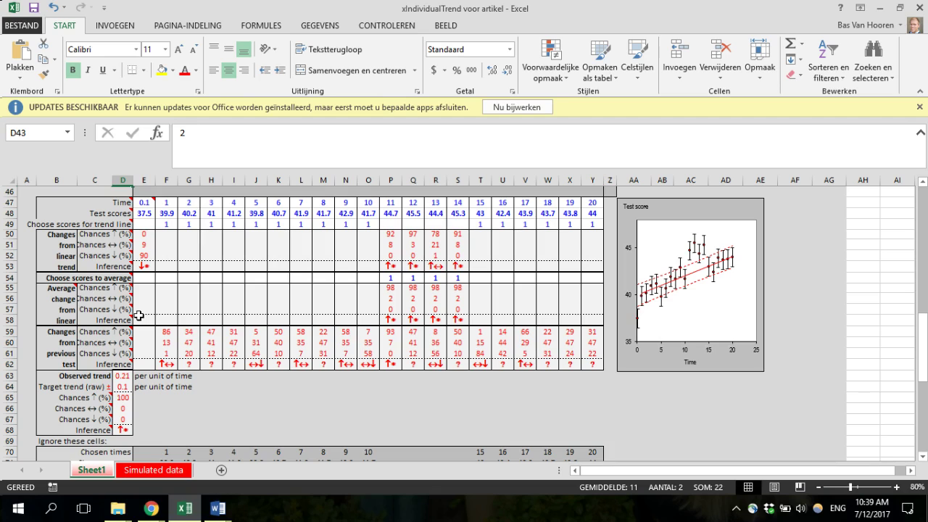
{"action": "scroll", "coordinate": [138, 315], "scroll_direction": "up", "scroll_amount": 2}
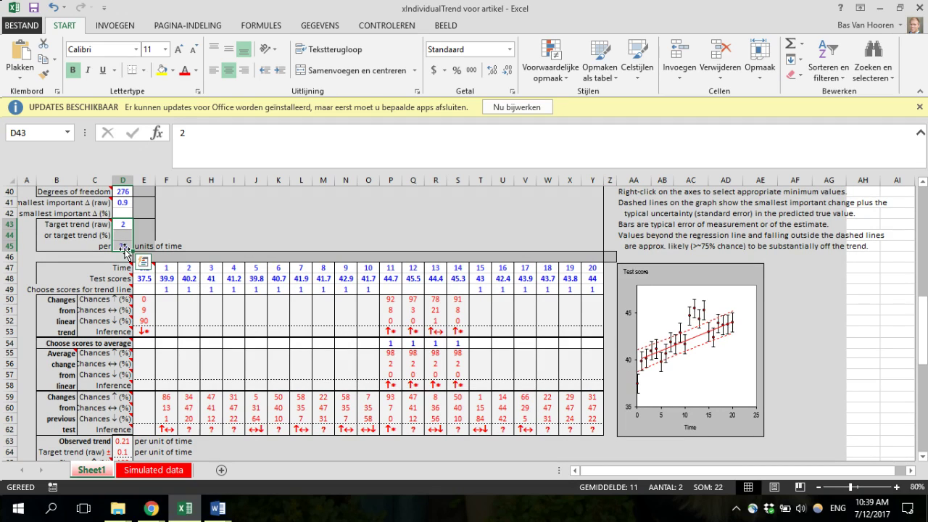
{"action": "scroll", "coordinate": [130, 250], "scroll_direction": "down", "scroll_amount": 3}
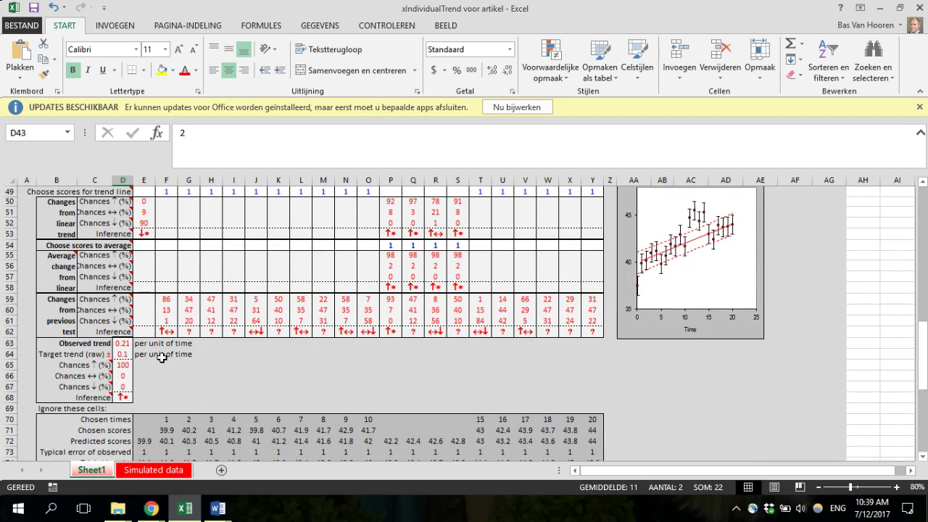
{"action": "left_click", "coordinate": [122, 343]}
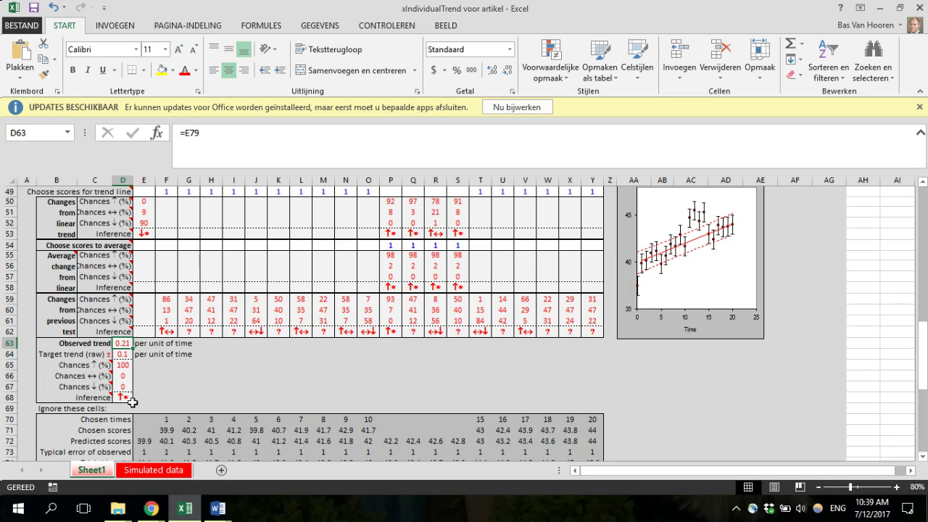
{"action": "left_click", "coordinate": [125, 365]}
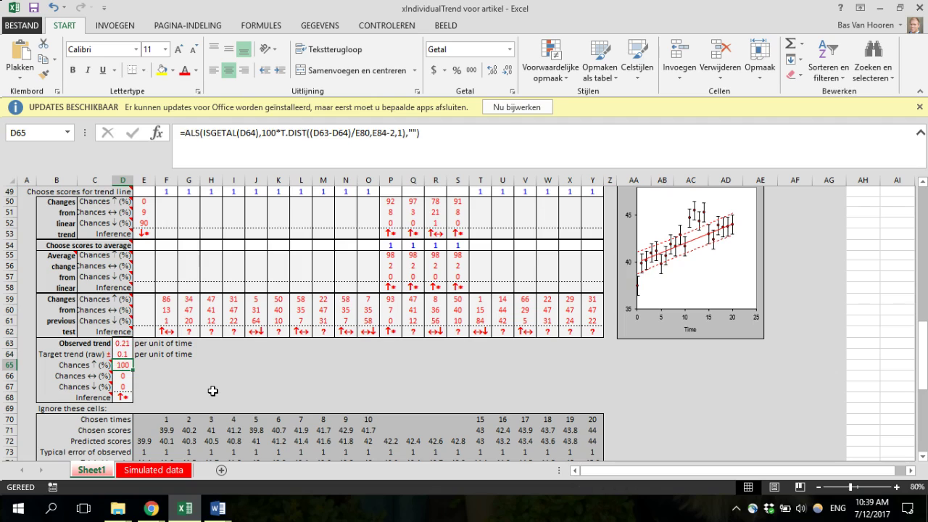
{"action": "left_click", "coordinate": [124, 397]}
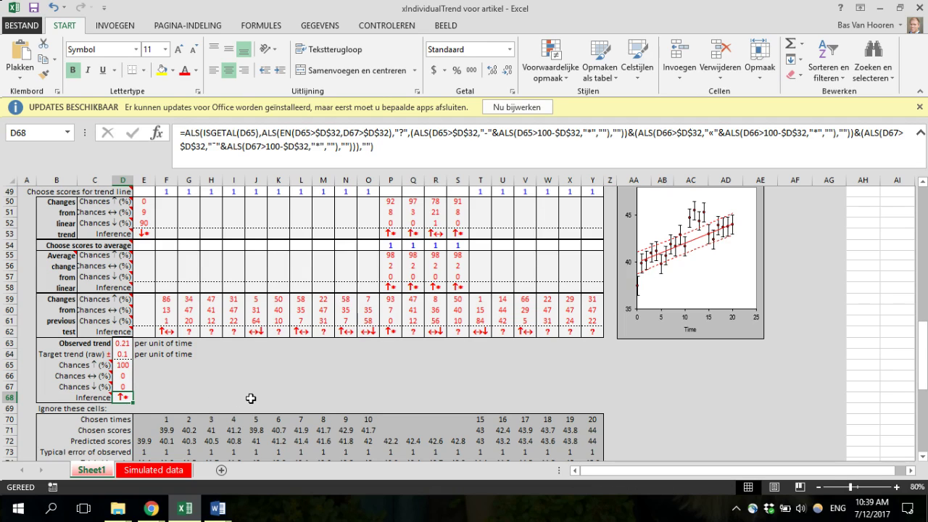